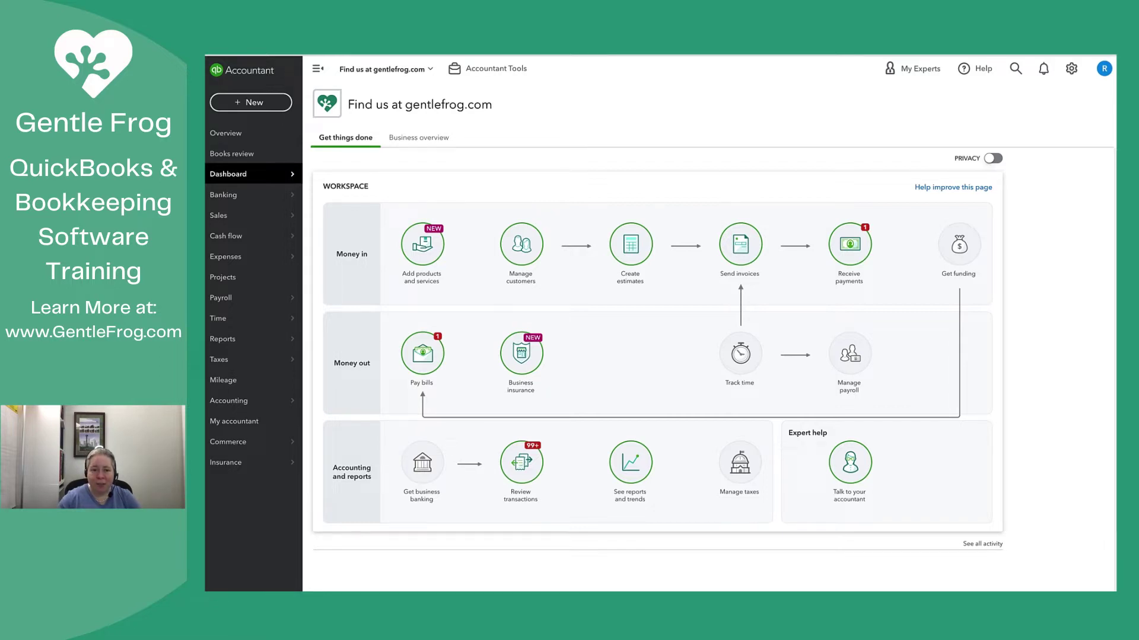
Step: On a new google.com tab, add a Chrome profile from the avatar menu without signing in
key(ctrl+t)
text(google.com)
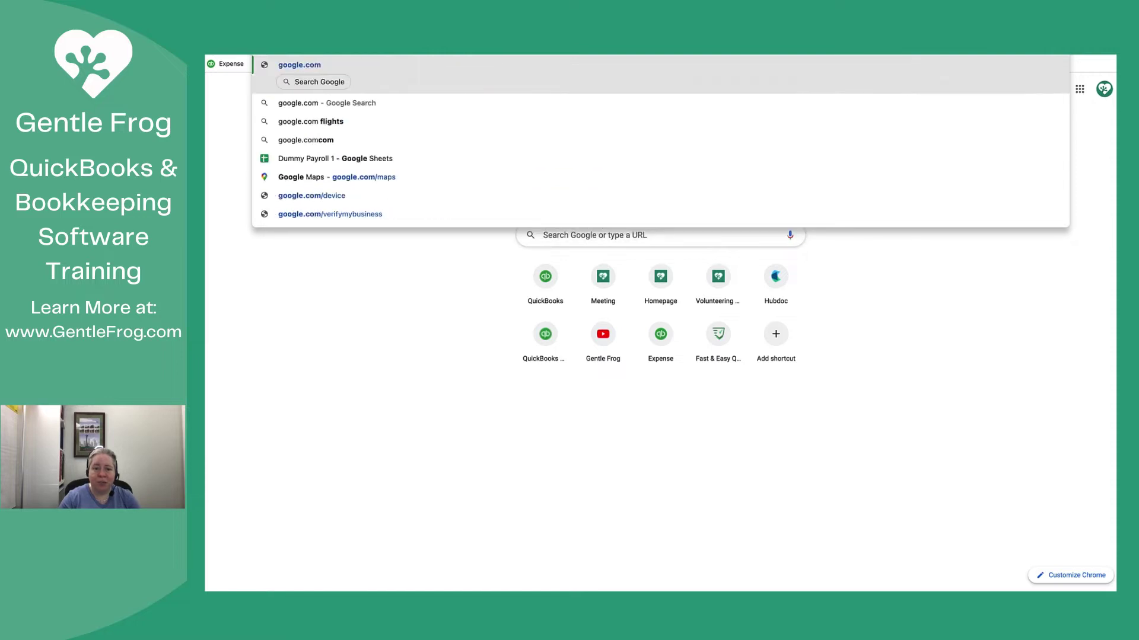
key(Return)
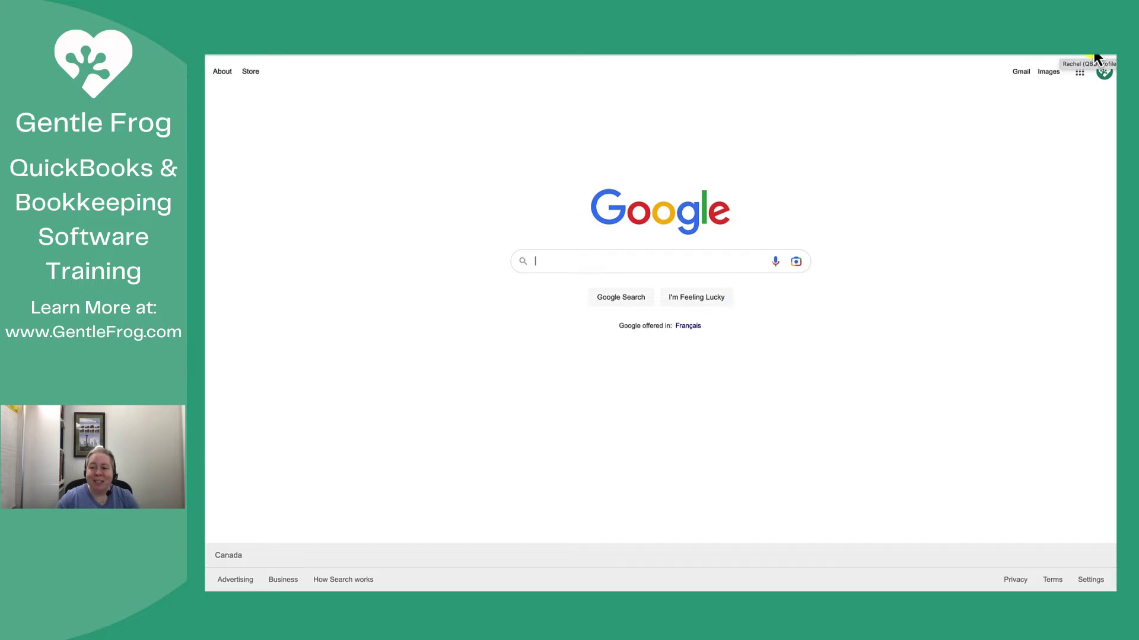
click(1102, 65)
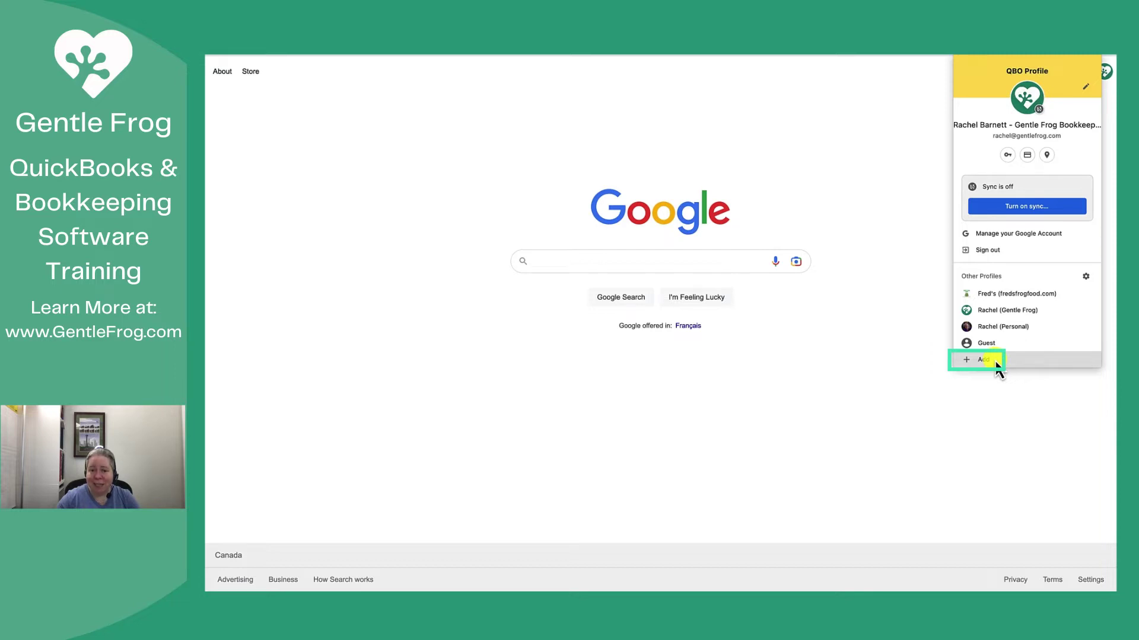
click(997, 366)
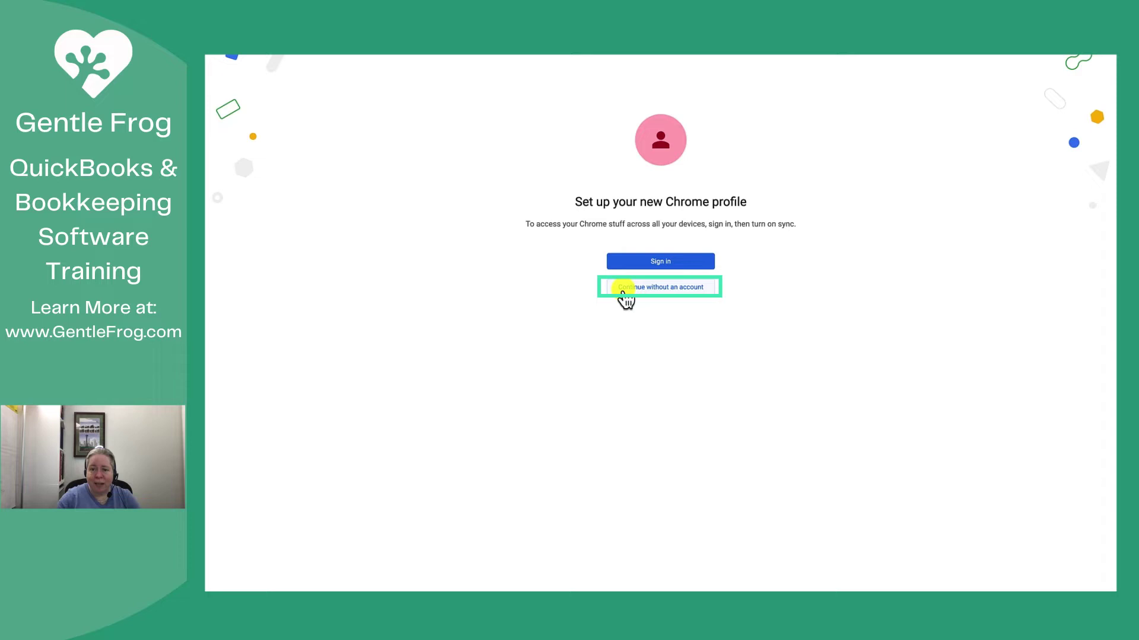
click(625, 289)
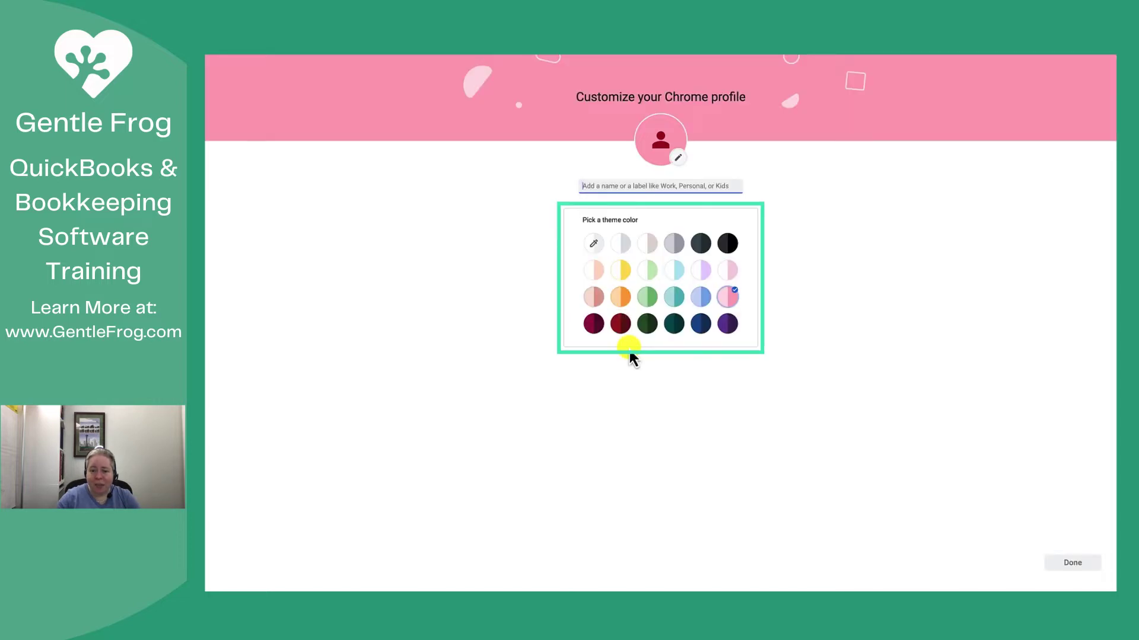
Step: Give the new profile the dark teal theme and the name 'QuickBooks Profile #2'
click(673, 324)
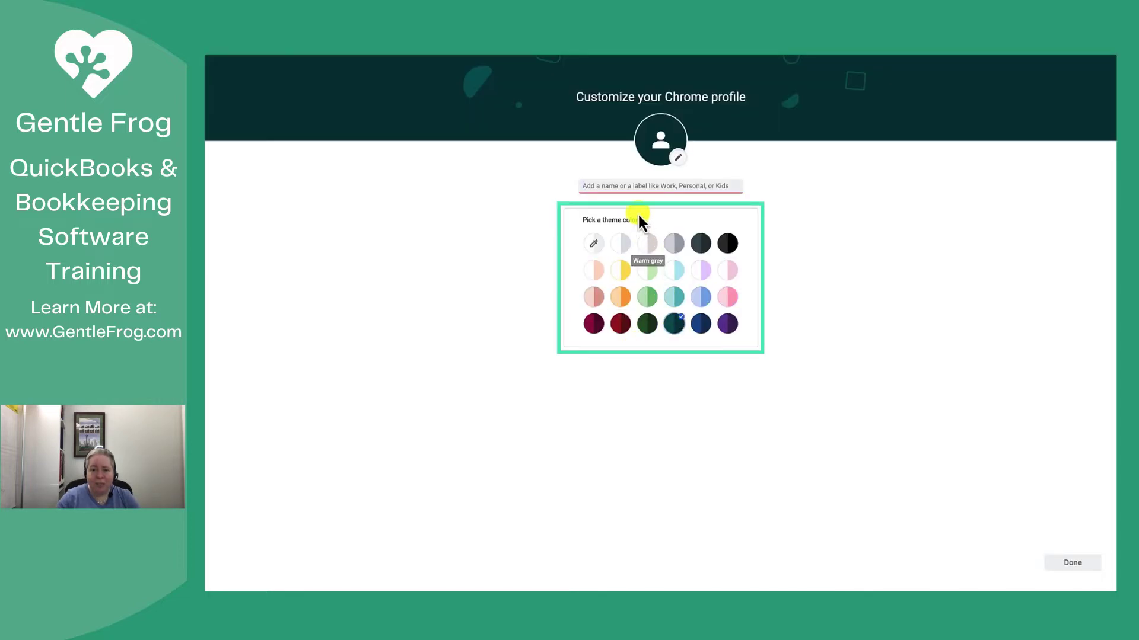
click(628, 186)
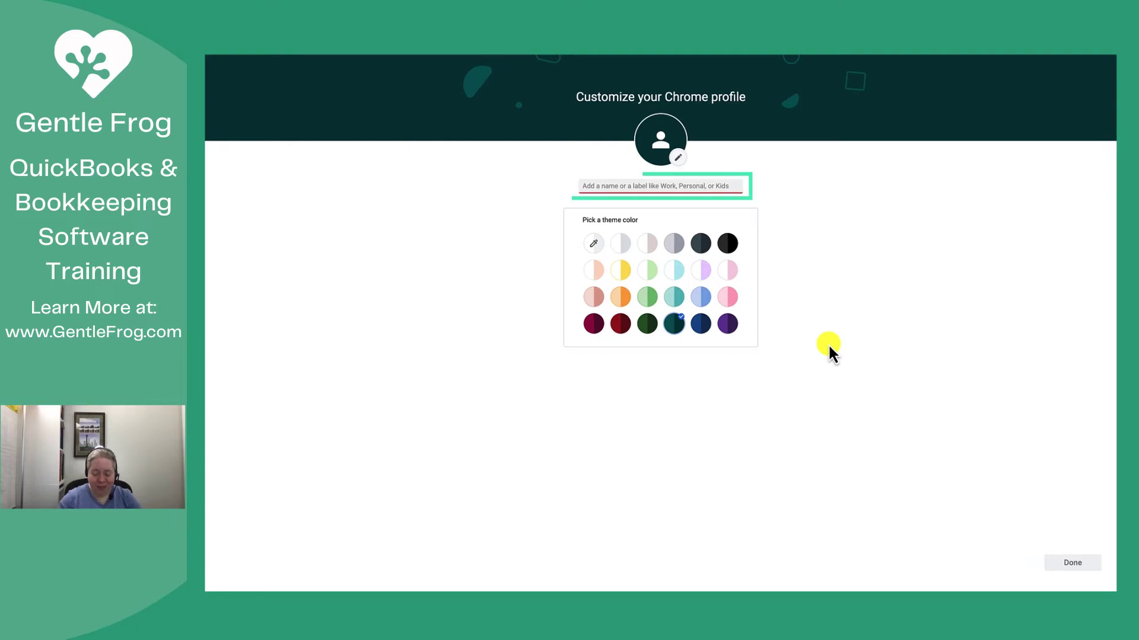
text(QuikBO)
key(BackSpace)
key(BackSpace)
key(BackSpace)
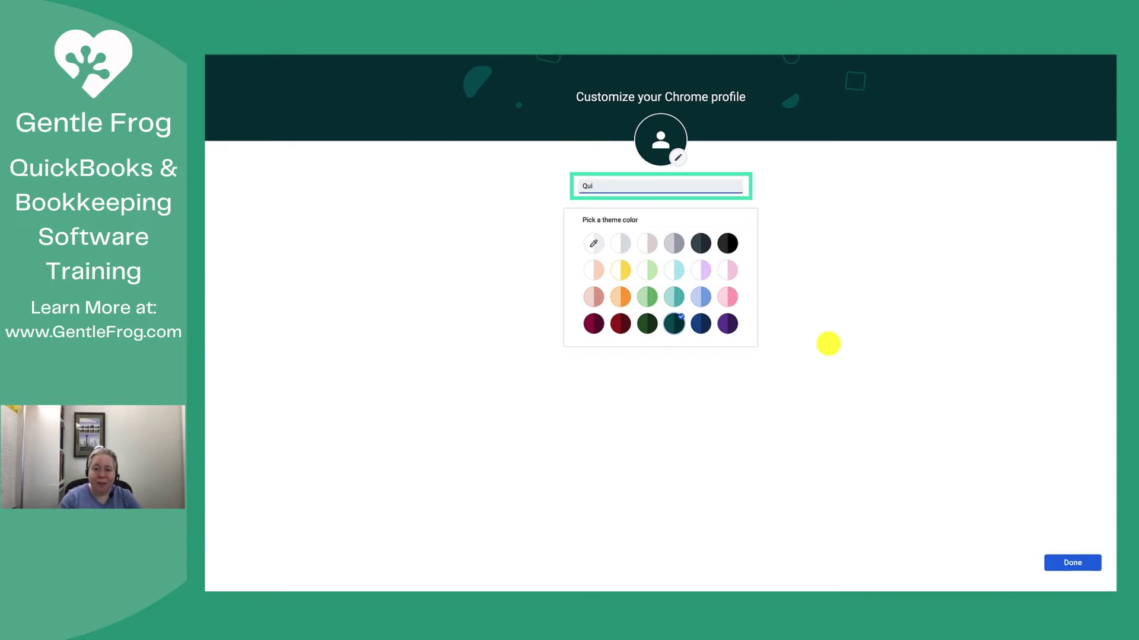
text(ckBooks Pro)
text(file #2)
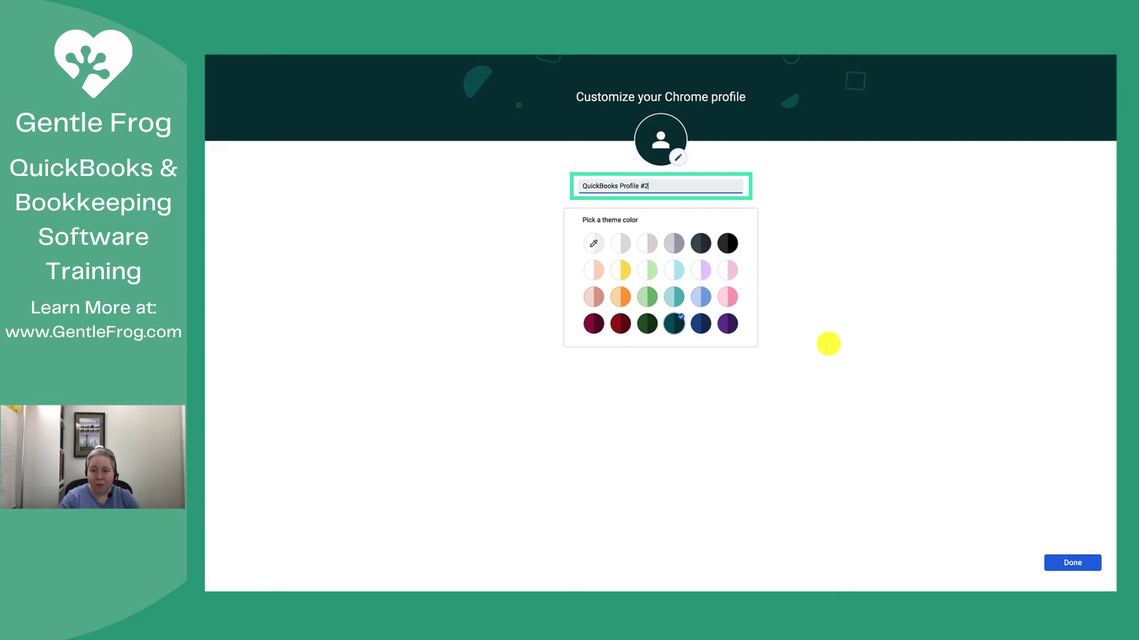
click(1077, 564)
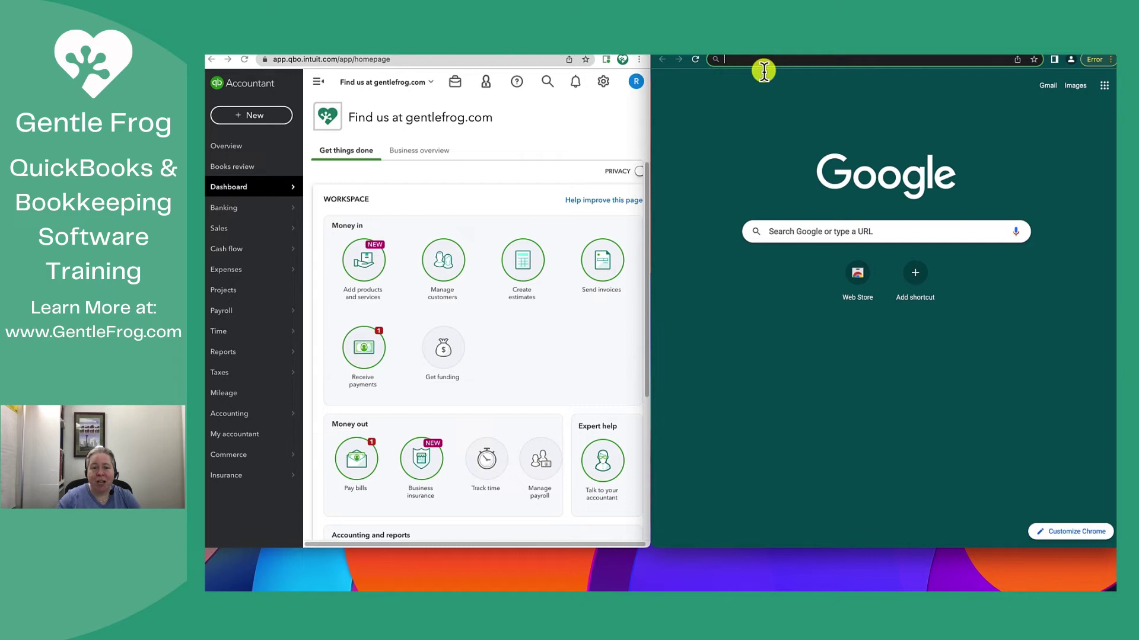
text(https://qbo.intuit.com/redir/testdrive)
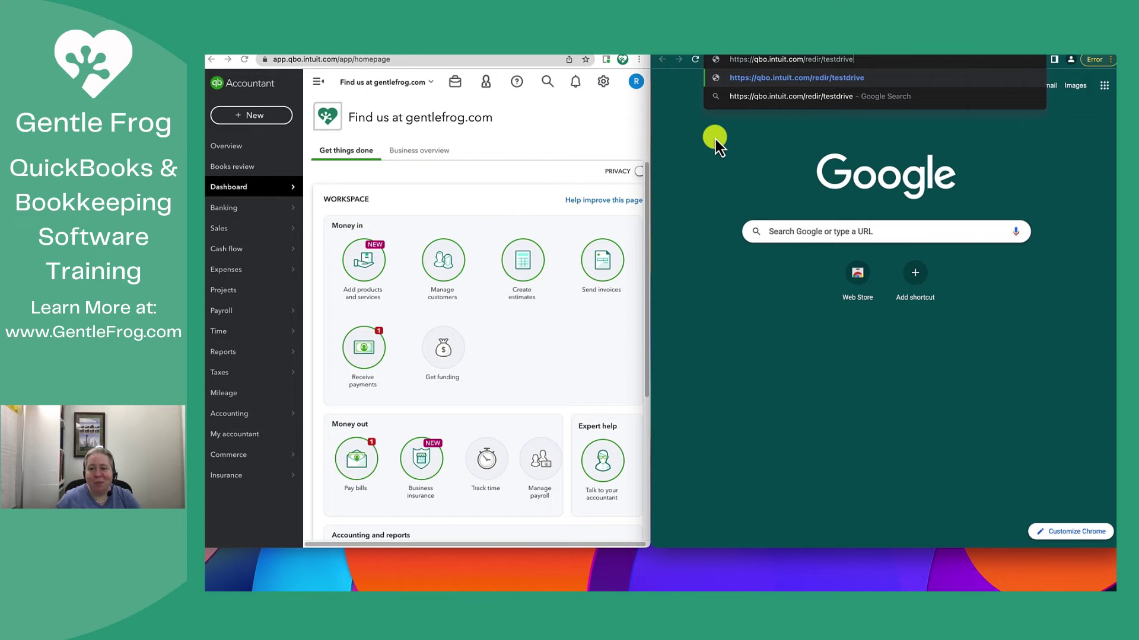
key(Return)
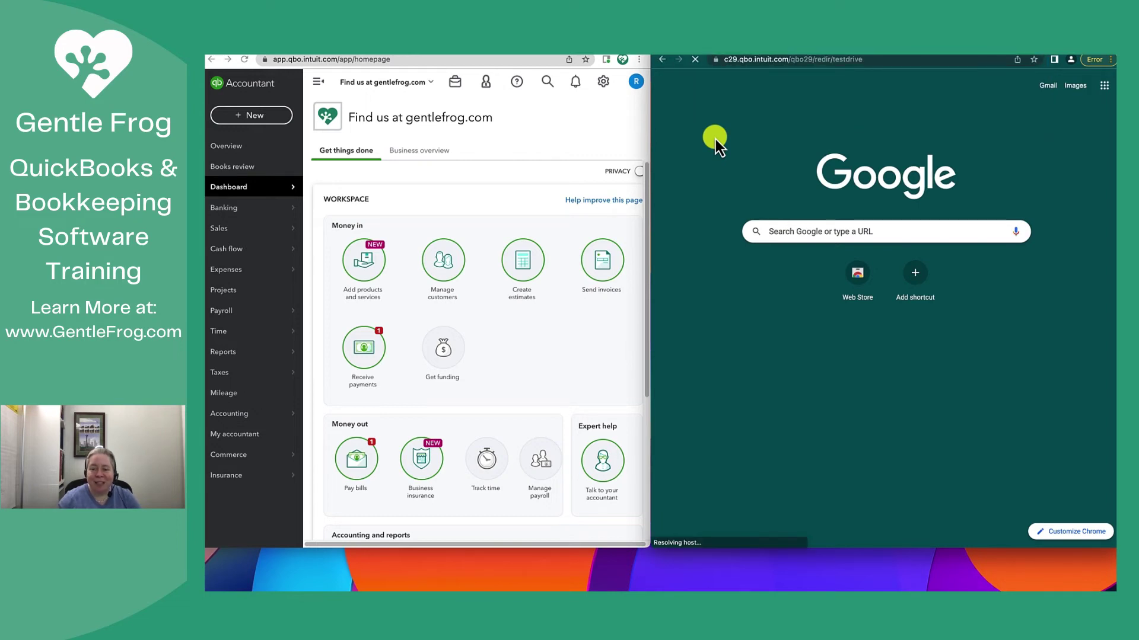
click(821, 194)
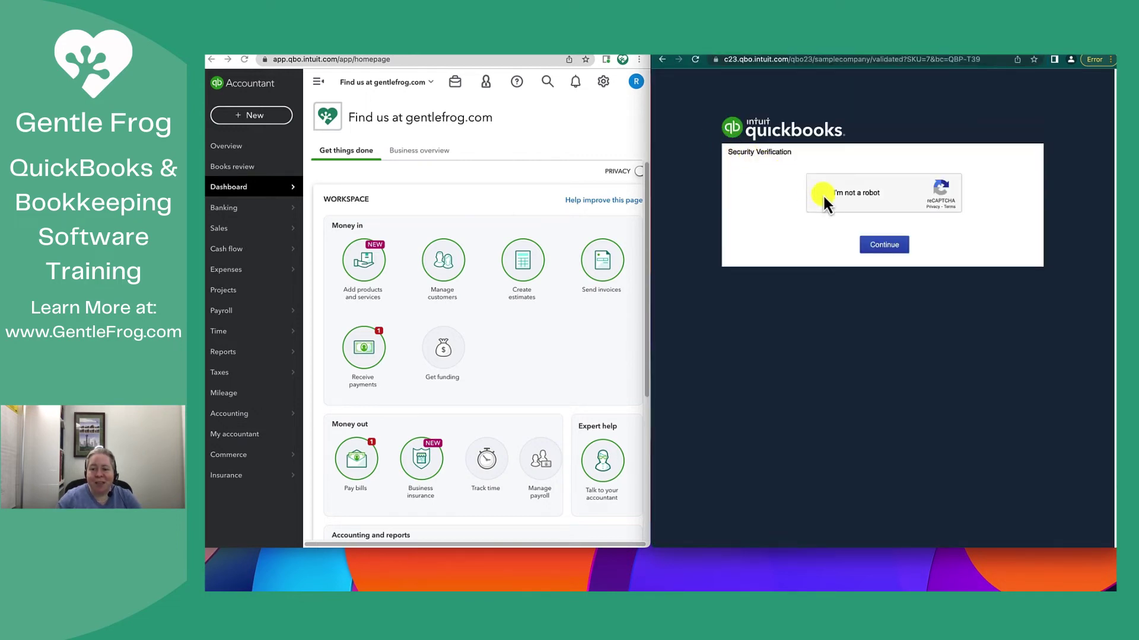
click(885, 246)
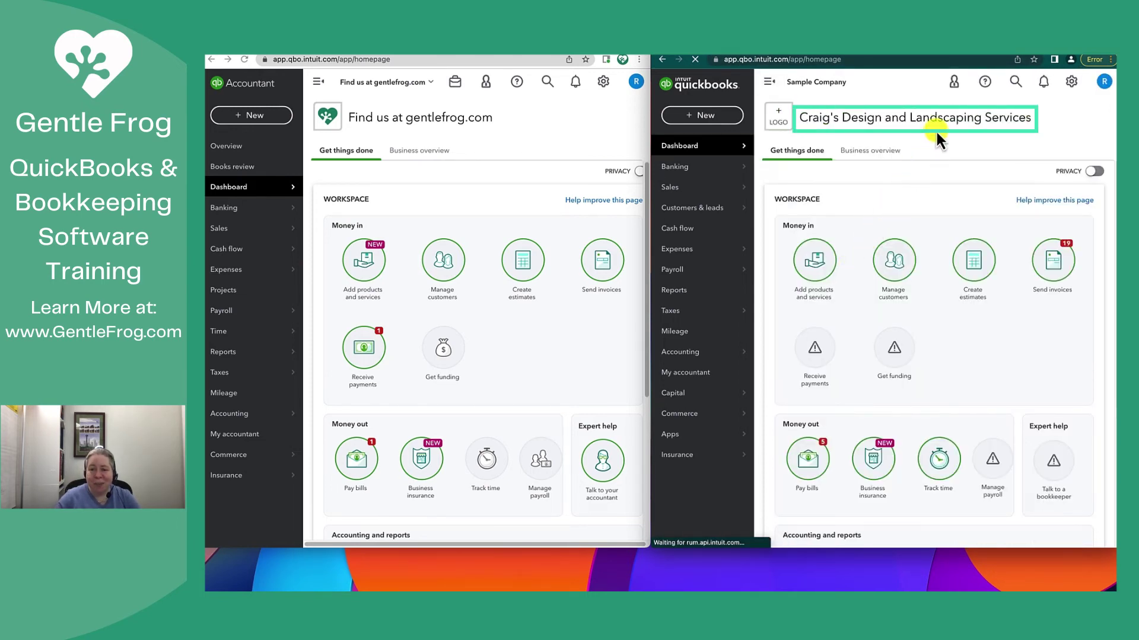
click(702, 115)
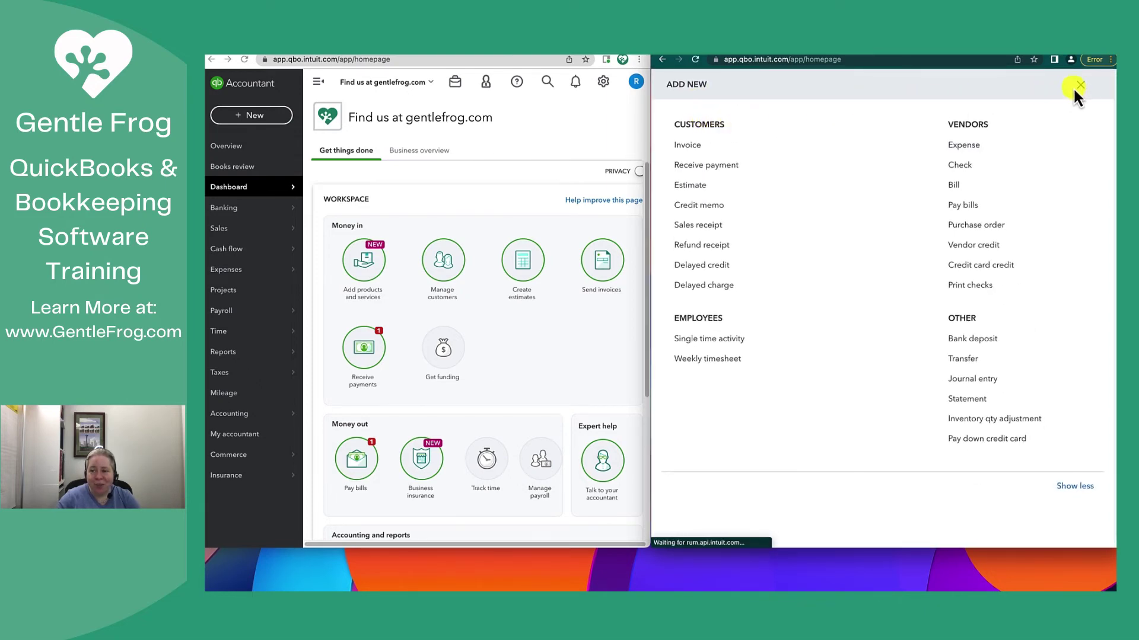
click(1080, 84)
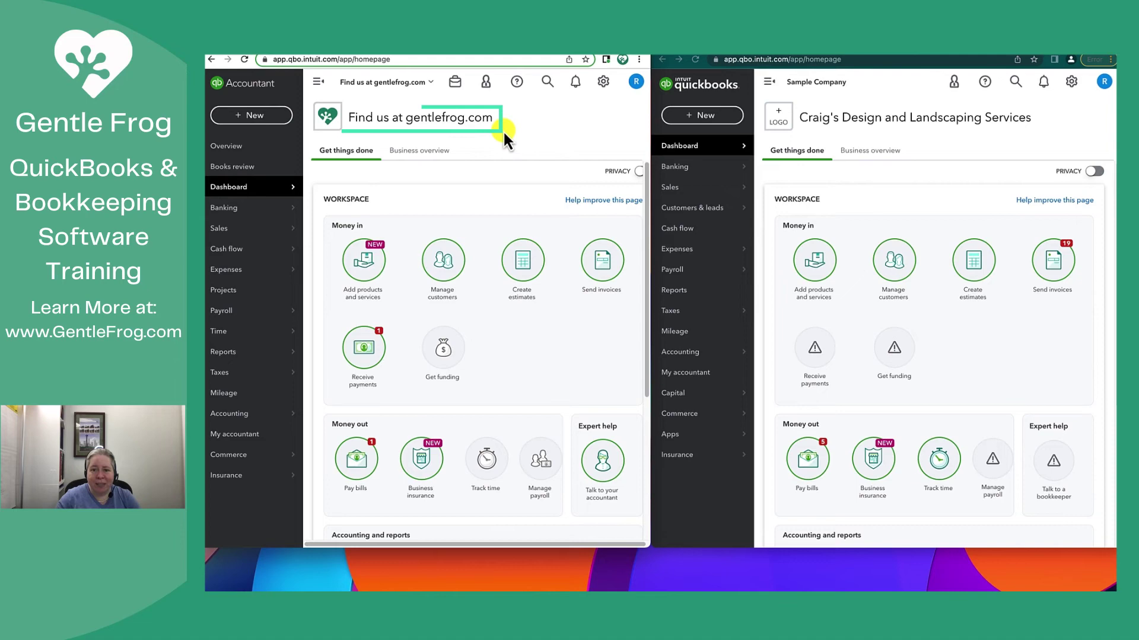
click(263, 123)
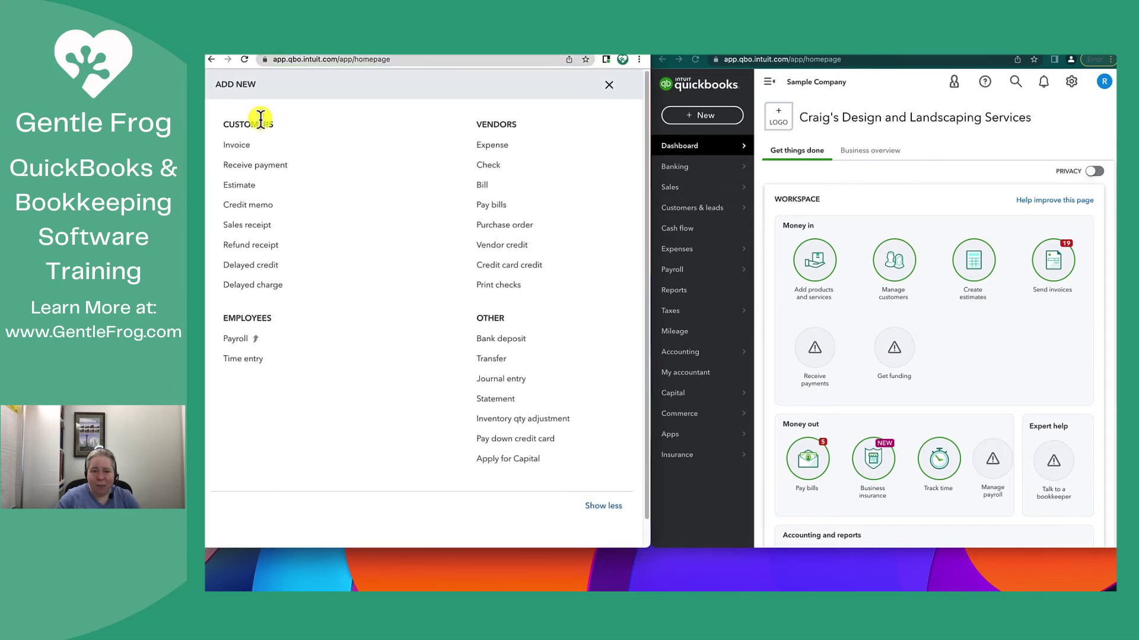
click(611, 89)
mouse_move(222, 311)
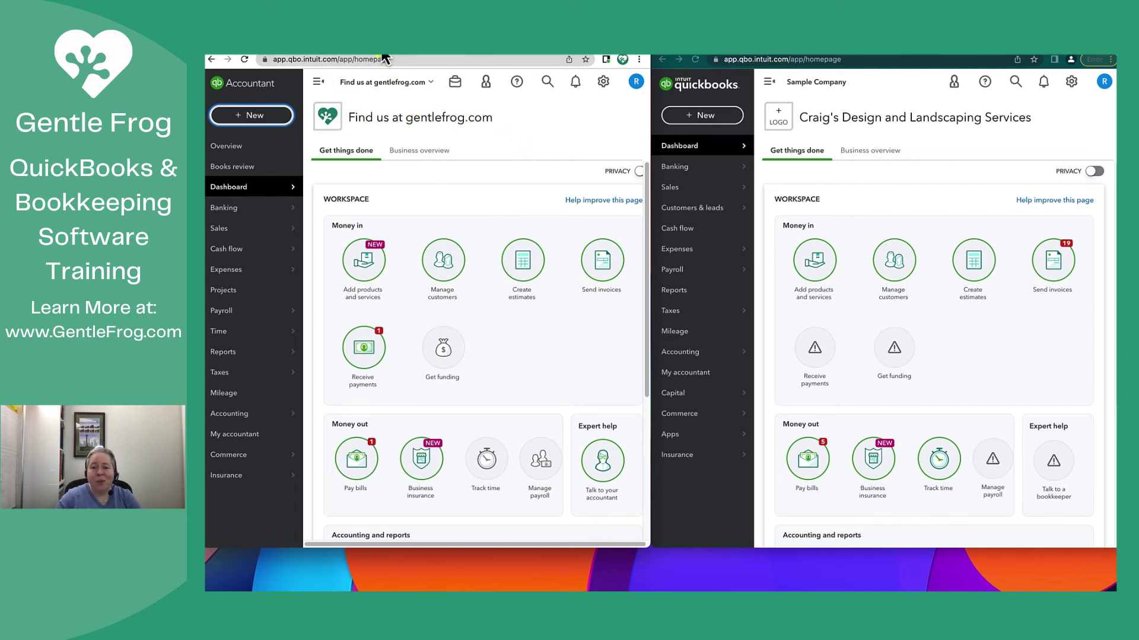
Step: Load luxcentric.com in a new tab of the original window, shown full screen
key(ctrl+t)
text(lux)
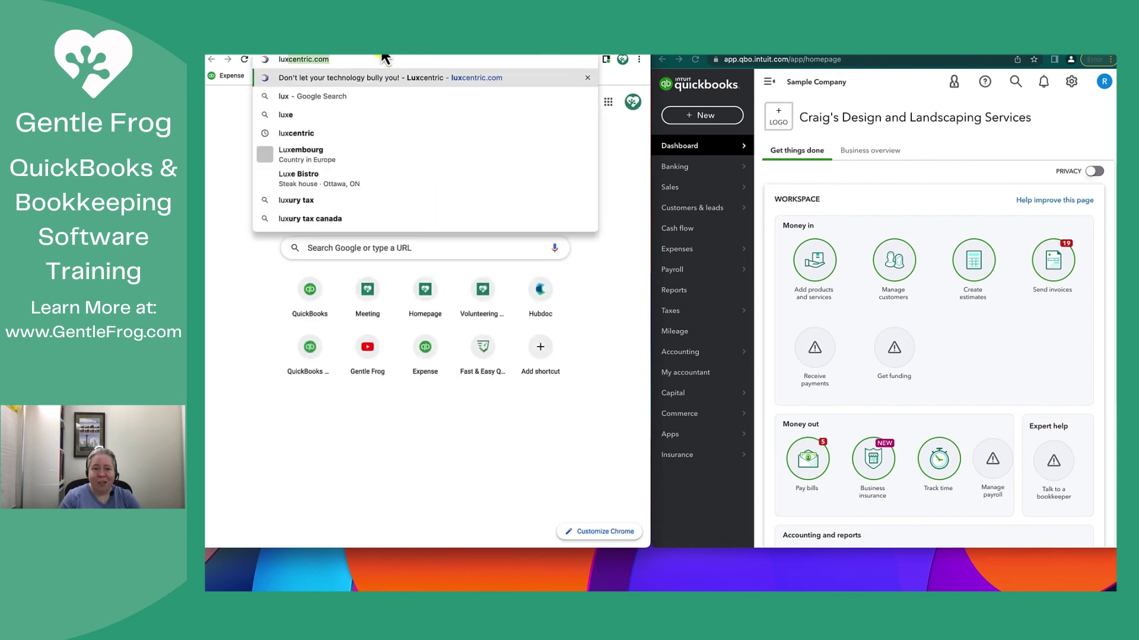
key(Return)
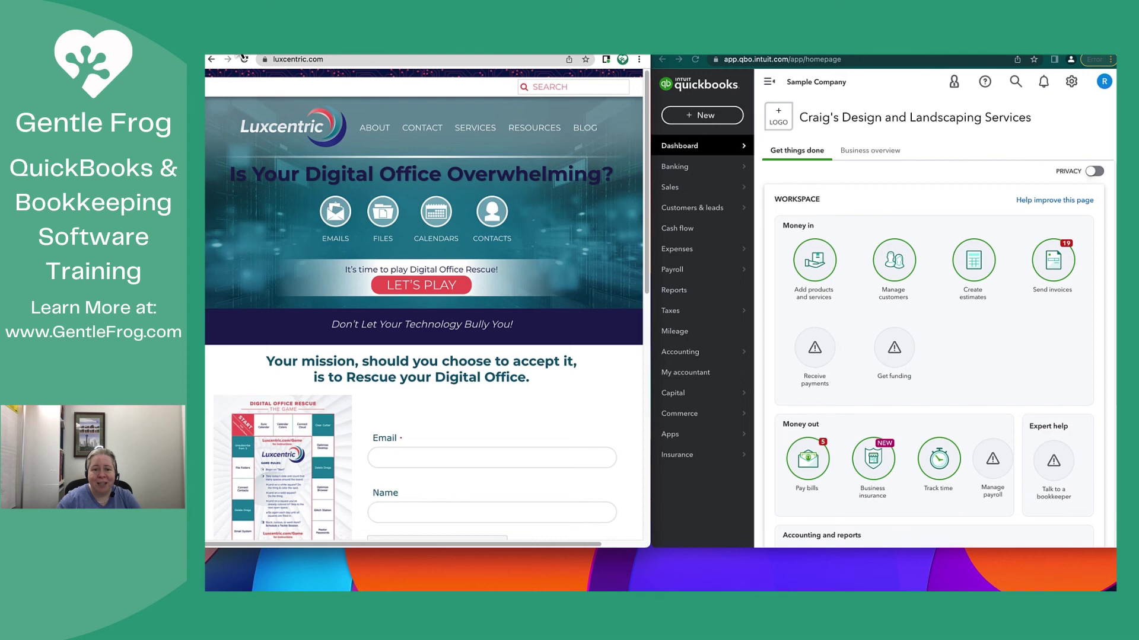
key(ctrl+super+f)
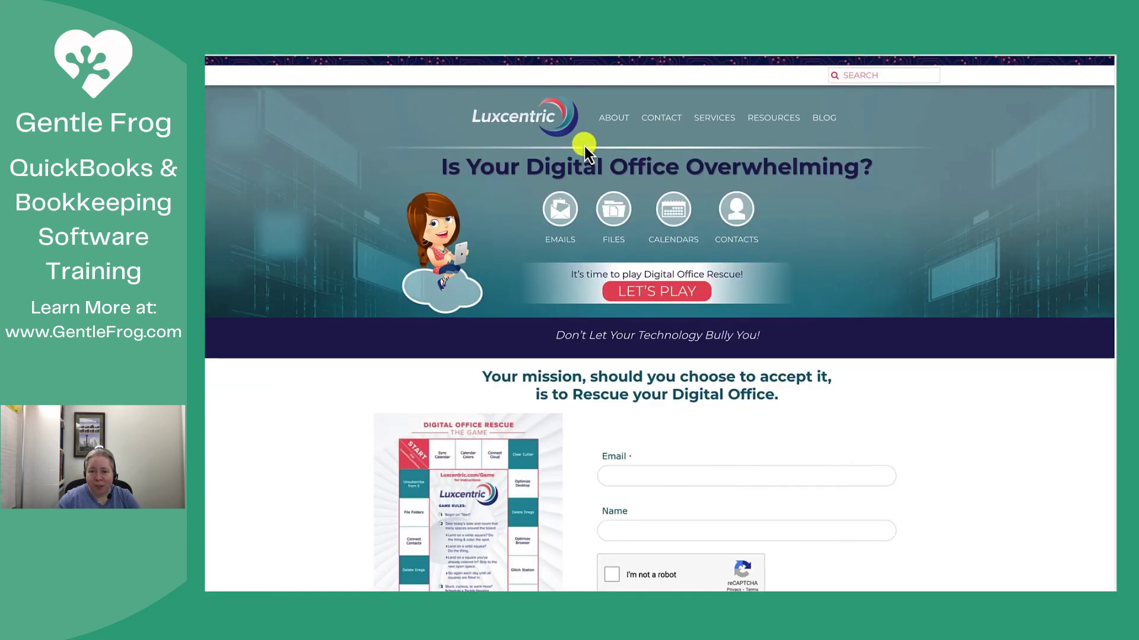